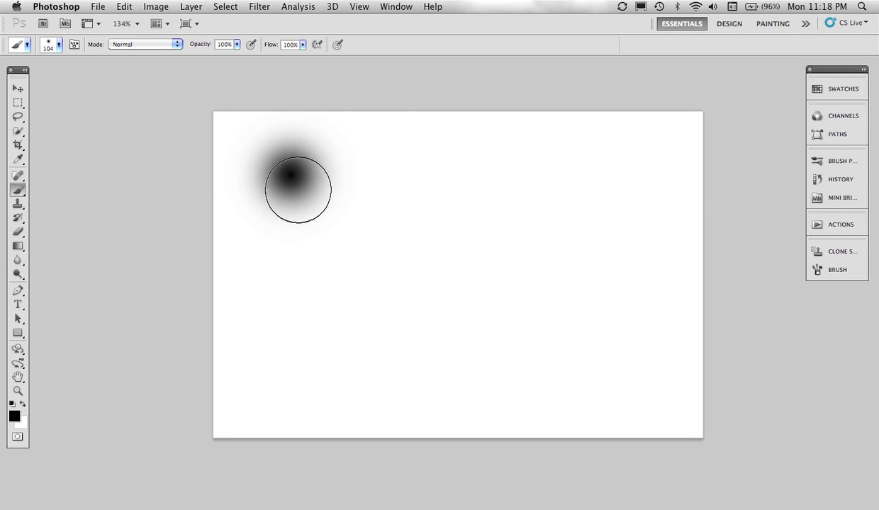
# Step: Paint a dab at 100% hardness right of the soft spot and a softer dab at 47% hardness below them
pyautogui.click(60, 45)
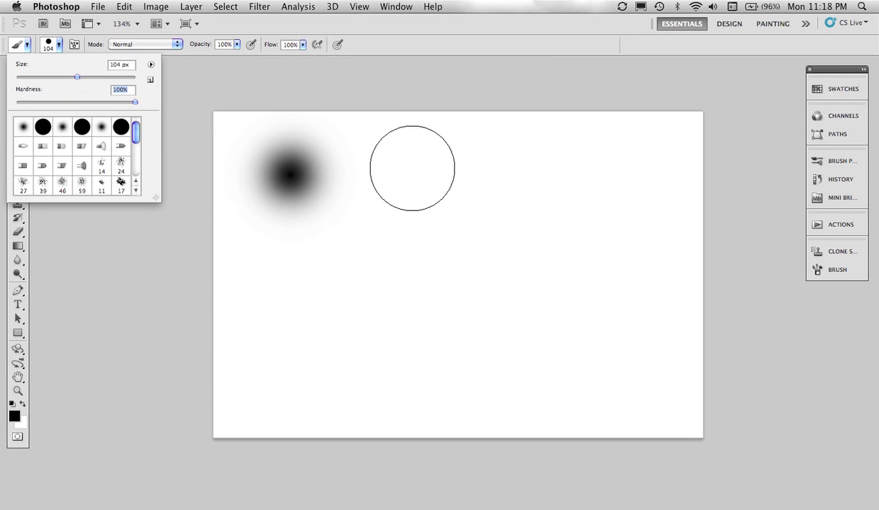
pyautogui.click(412, 167)
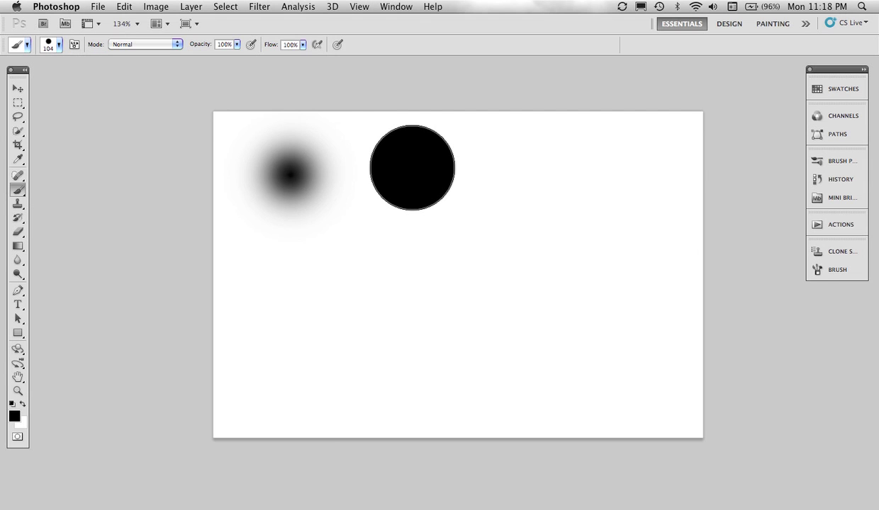
pyautogui.click(58, 47)
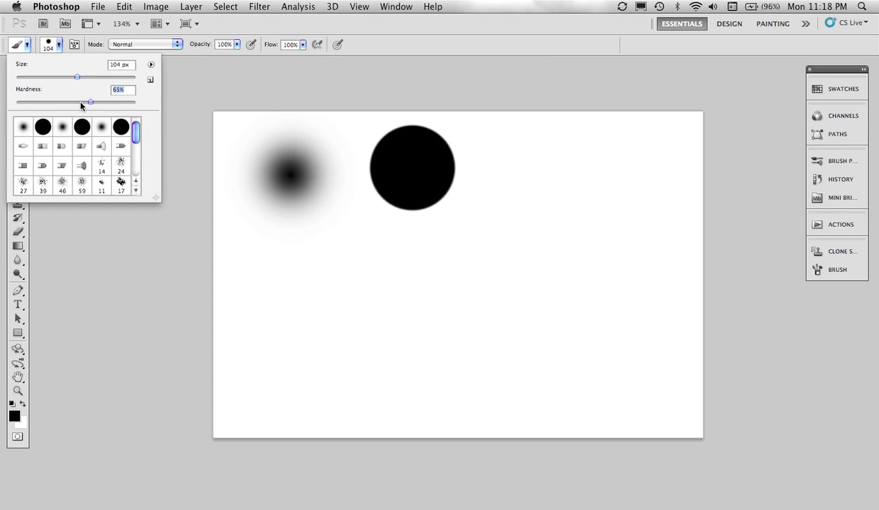
pyautogui.click(347, 257)
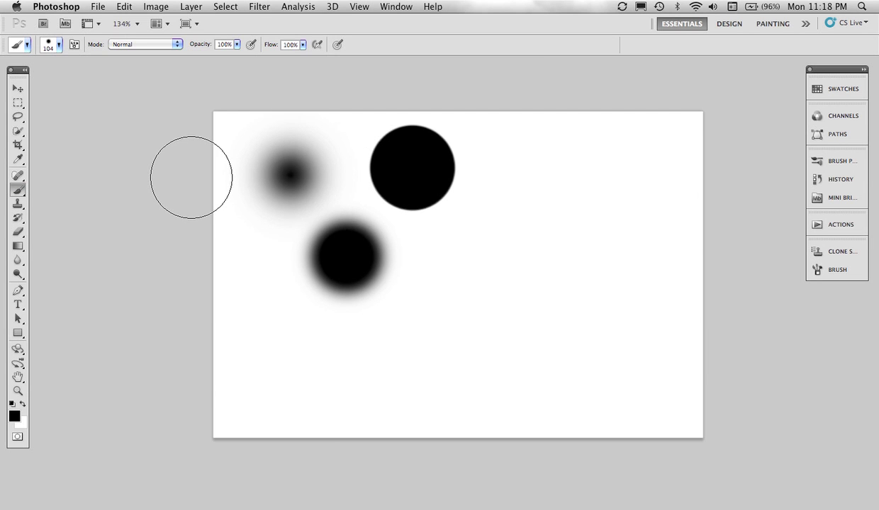
# Step: Set the brush to 49% opacity and 100% hardness, and paint one dab right of the solid black circle
pyautogui.click(238, 45)
pyautogui.moveTo(210, 62); pyautogui.dragTo(207, 61)
pyautogui.click(59, 46)
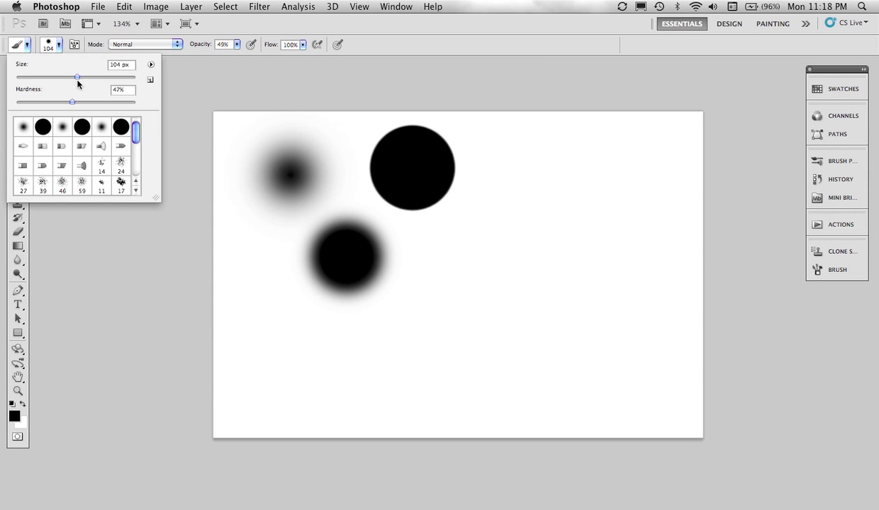
pyautogui.moveTo(134, 105); pyautogui.dragTo(141, 104)
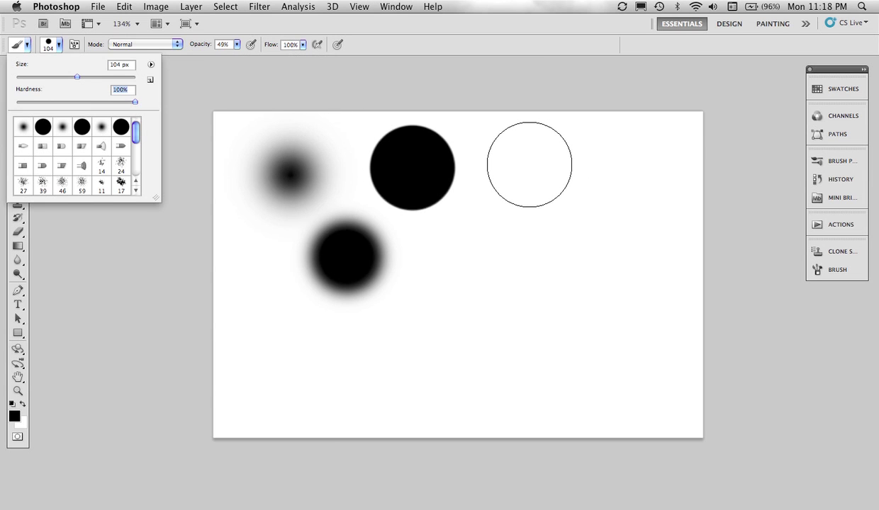
pyautogui.click(530, 164)
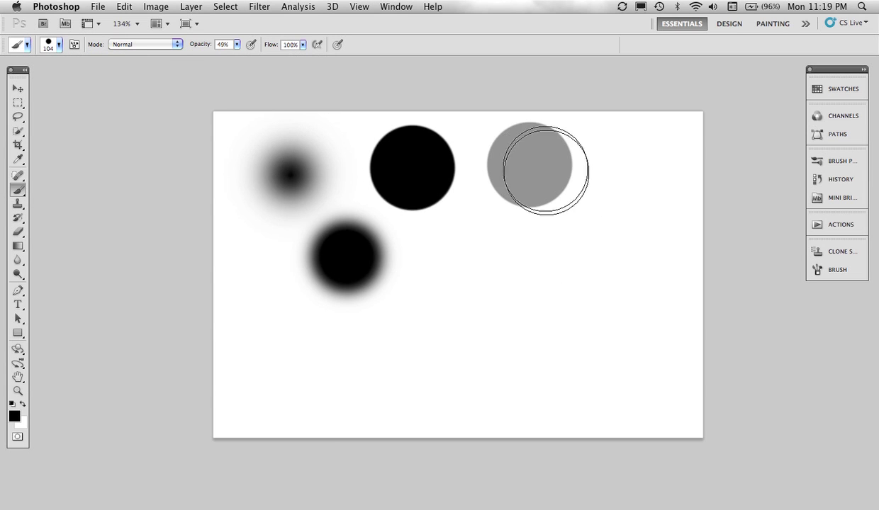
# Step: Paint a 10% opacity dab below the grey circle and a 95% opacity dab to the grey circle's right
pyautogui.click(236, 44)
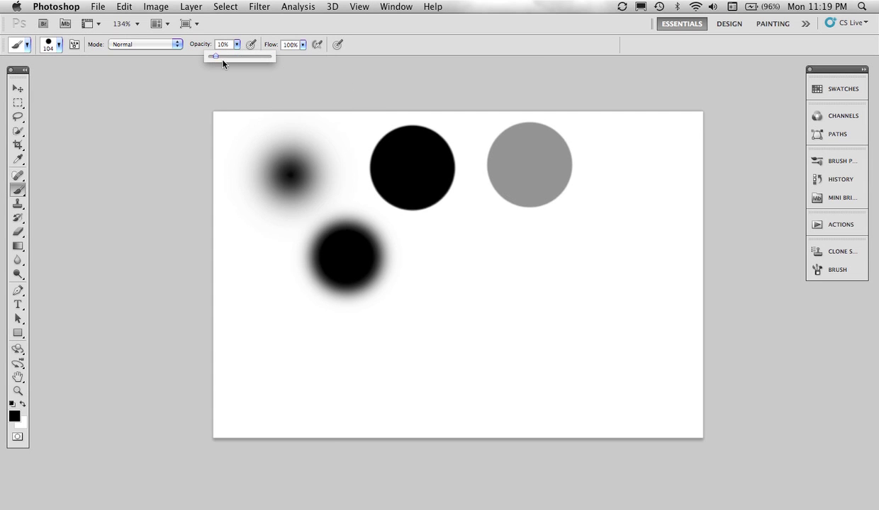
pyautogui.click(530, 258)
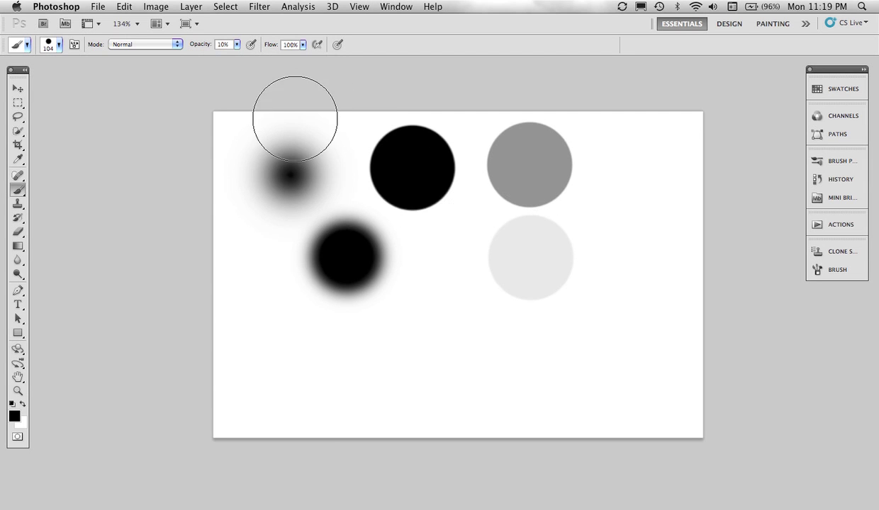
pyautogui.click(237, 45)
pyautogui.moveTo(289, 63); pyautogui.dragTo(292, 63)
pyautogui.click(633, 166)
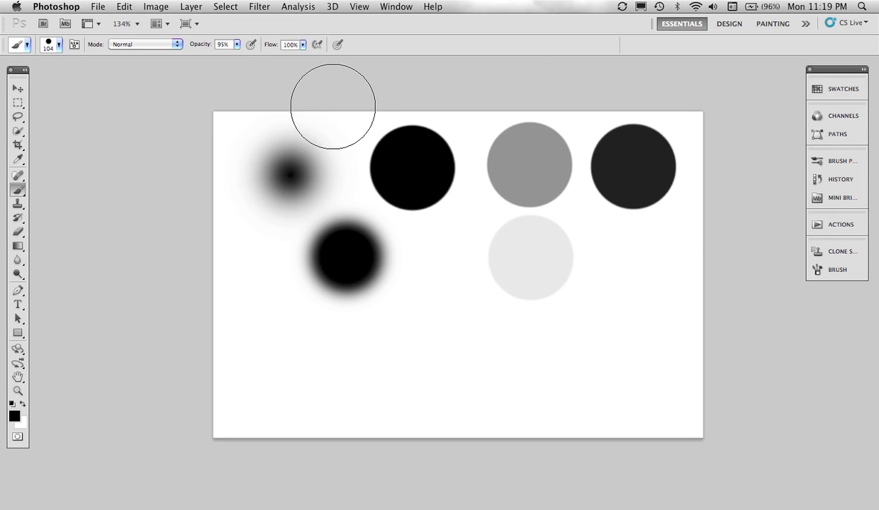
# Step: Restore the brush opacity to 100%, keeping the flow at 100%
pyautogui.click(236, 45)
pyautogui.moveTo(239, 60); pyautogui.dragTo(243, 60)
pyautogui.click(303, 44)
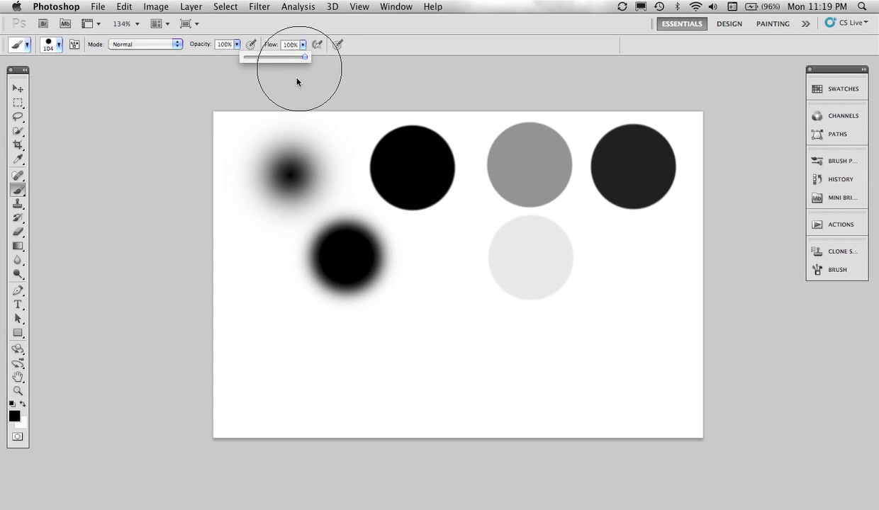
pyautogui.press('Return')
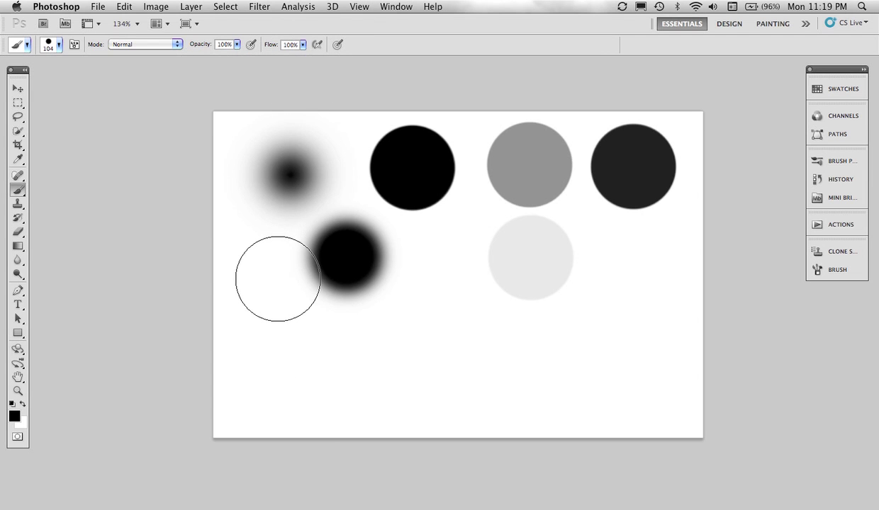
# Step: Shrink the brush to 40 px and paint a long horizontal stroke across the lower canvas
pyautogui.press('[')
pyautogui.press('[')
pyautogui.press('[')
pyautogui.press('[')
pyautogui.press('[')
pyautogui.press('[')
pyautogui.click(270, 327)
pyautogui.moveTo(270, 327)
pyautogui.mouseDown()
pyautogui.moveTo(499, 337)
pyautogui.moveTo(627, 327)
pyautogui.mouseUp()
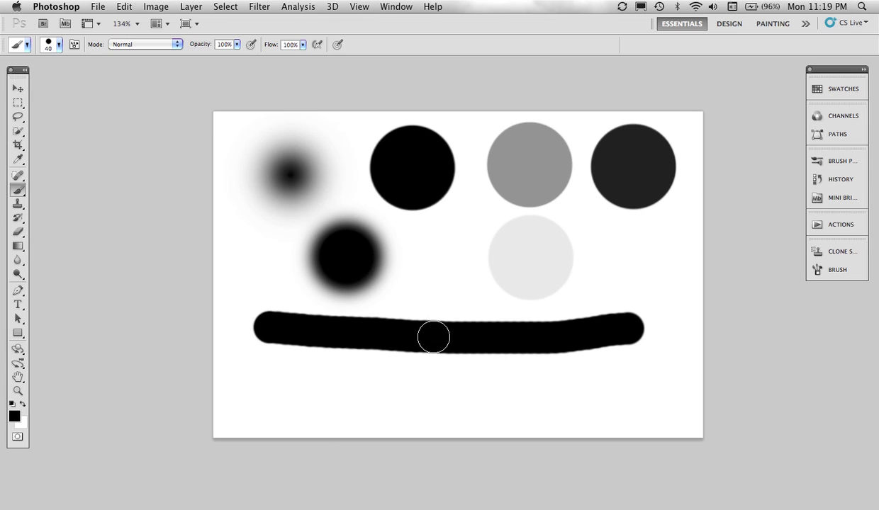
# Step: Paint two more horizontal strokes below the black one, the first at 33% flow and the second at 3% flow
pyautogui.click(303, 45)
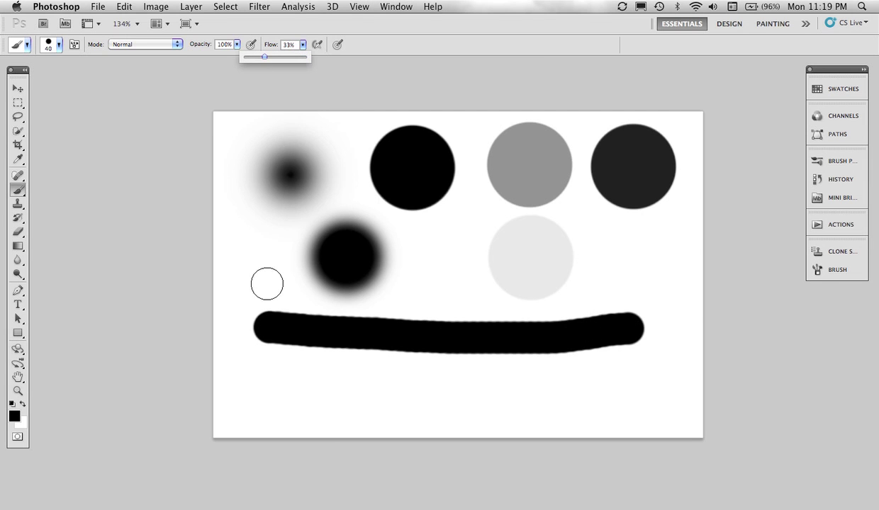
pyautogui.moveTo(267, 369)
pyautogui.mouseDown()
pyautogui.moveTo(428, 385)
pyautogui.moveTo(607, 378)
pyautogui.moveTo(641, 366)
pyautogui.mouseUp()
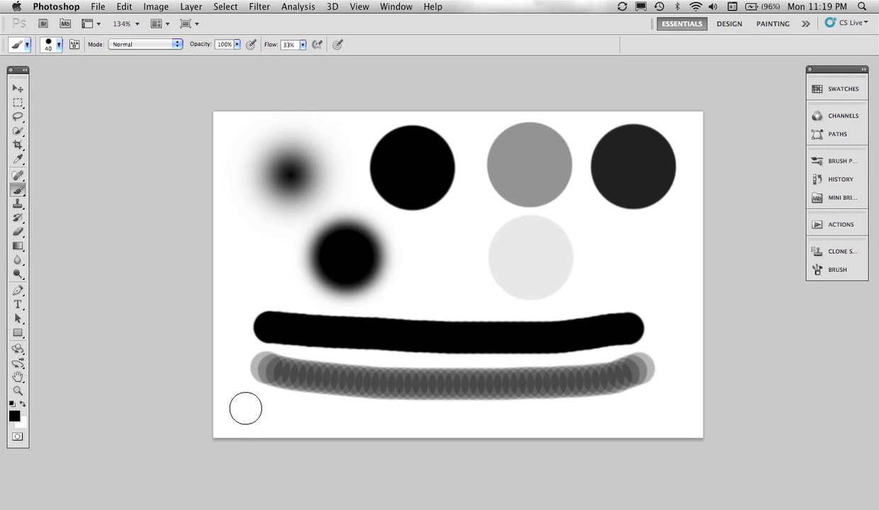
pyautogui.click(303, 45)
pyautogui.moveTo(247, 411); pyautogui.dragTo(583, 416)
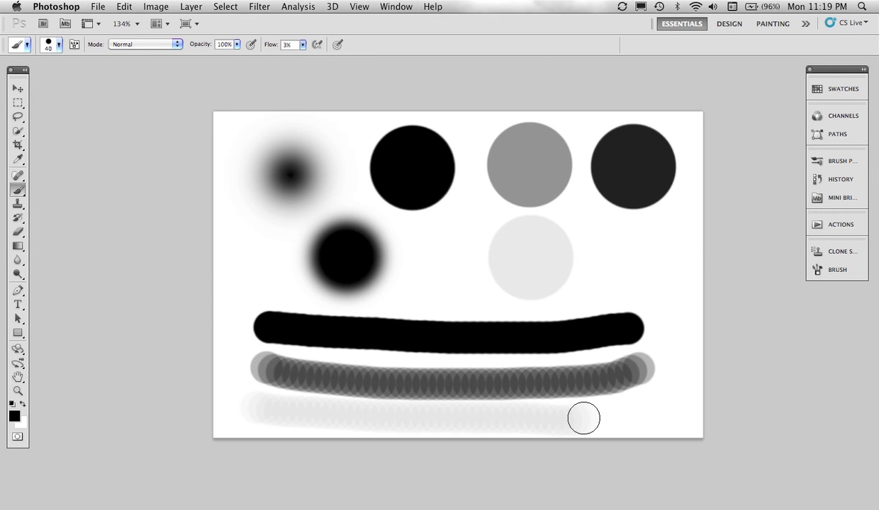
# Step: Build up a grey dot by dabbing repeatedly at 3% flow on one spot right of the soft-edged black circle
pyautogui.click(439, 281)
pyautogui.click(439, 281)
pyautogui.click(439, 281)
pyautogui.click(439, 282)
pyautogui.click(439, 281)
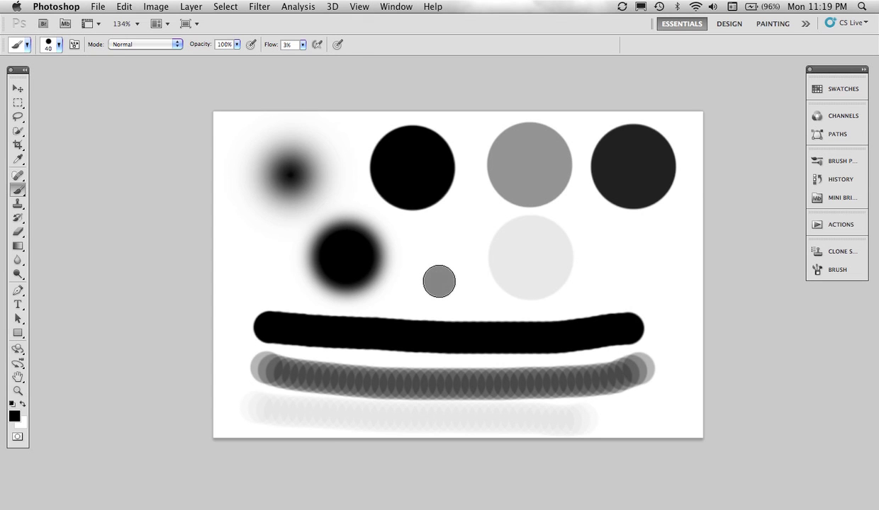
# Step: Enable the airbrush mode, build up two spots near the canvas's left edge and sweep faint strokes around the soft-edged circle
pyautogui.click(317, 45)
pyautogui.moveTo(254, 238); pyautogui.dragTo(254, 238)
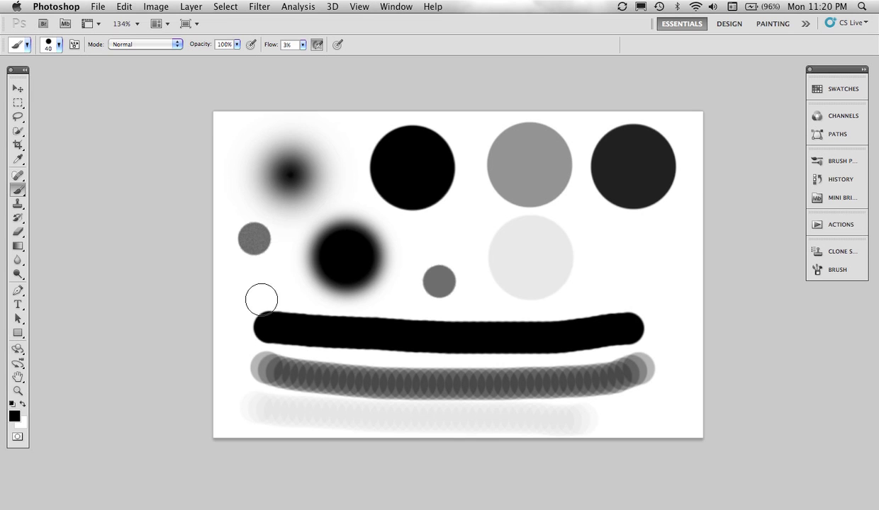
pyautogui.moveTo(257, 278); pyautogui.dragTo(305, 300)
pyautogui.moveTo(283, 253)
pyautogui.mouseDown()
pyautogui.moveTo(285, 229)
pyautogui.moveTo(336, 203)
pyautogui.moveTo(391, 214)
pyautogui.moveTo(432, 243)
pyautogui.mouseUp()
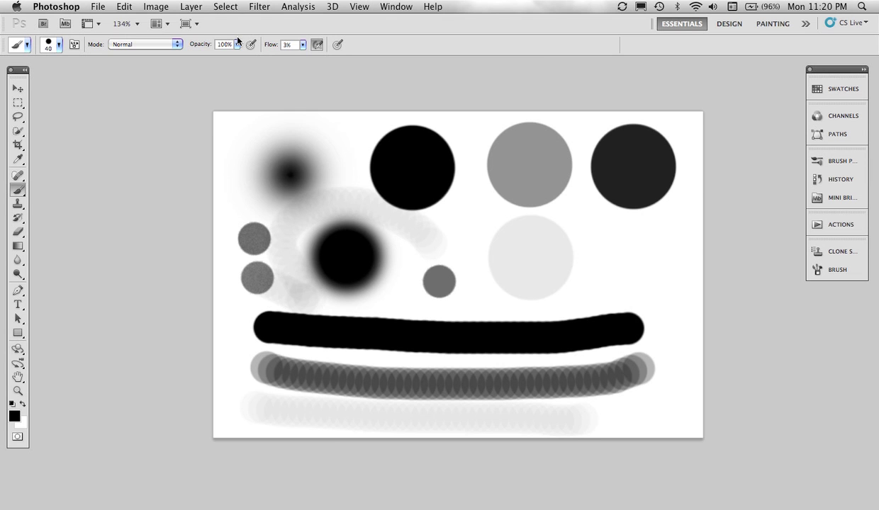
# Step: Set the flow to 100% and paint a curved airbrush stroke above the right part of the long black stroke
pyautogui.click(303, 44)
pyautogui.moveTo(304, 57); pyautogui.dragTo(365, 62)
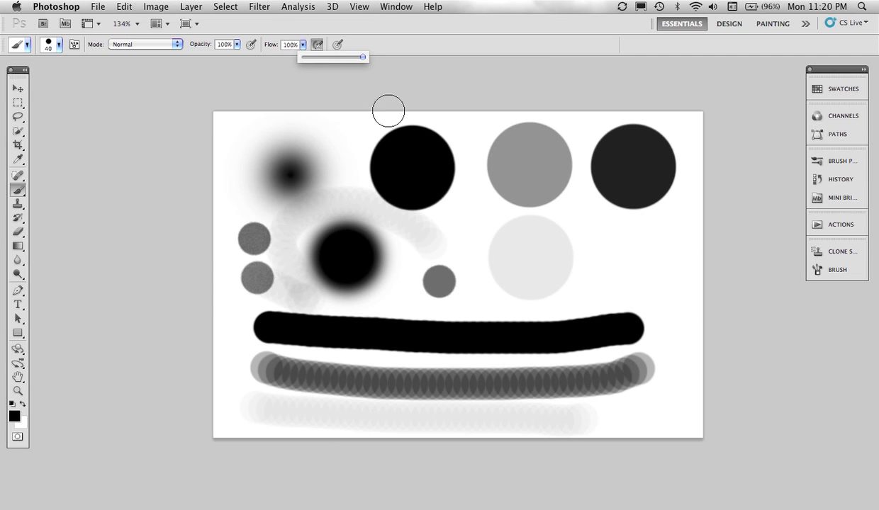
pyautogui.click(660, 296)
pyautogui.moveTo(660, 295)
pyautogui.mouseDown()
pyautogui.moveTo(639, 261)
pyautogui.moveTo(613, 248)
pyautogui.moveTo(580, 296)
pyautogui.moveTo(495, 310)
pyautogui.moveTo(479, 302)
pyautogui.mouseUp()
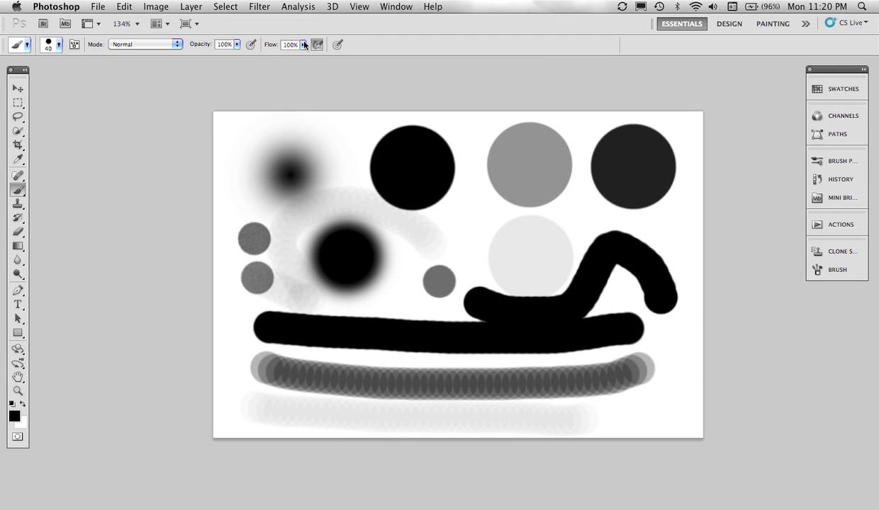
# Step: With airbrush mode off, paint a short horizontal stroke along the upper left of the canvas and four dabs around the grey circle
pyautogui.moveTo(249, 139); pyautogui.dragTo(365, 136)
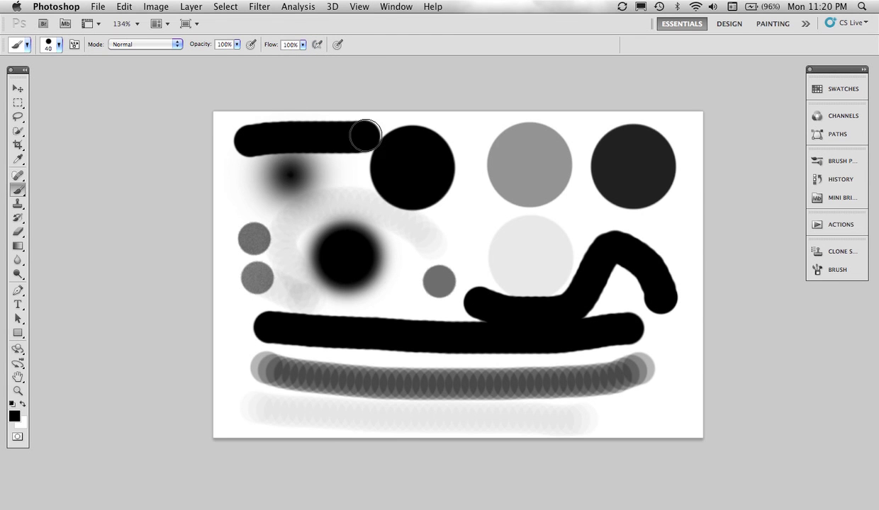
pyautogui.click(472, 137)
pyautogui.click(466, 197)
pyautogui.click(497, 208)
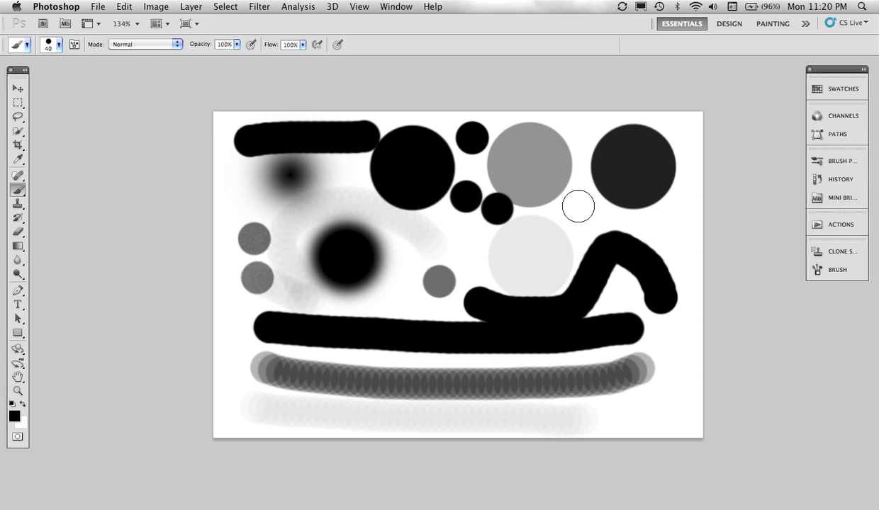
pyautogui.click(578, 206)
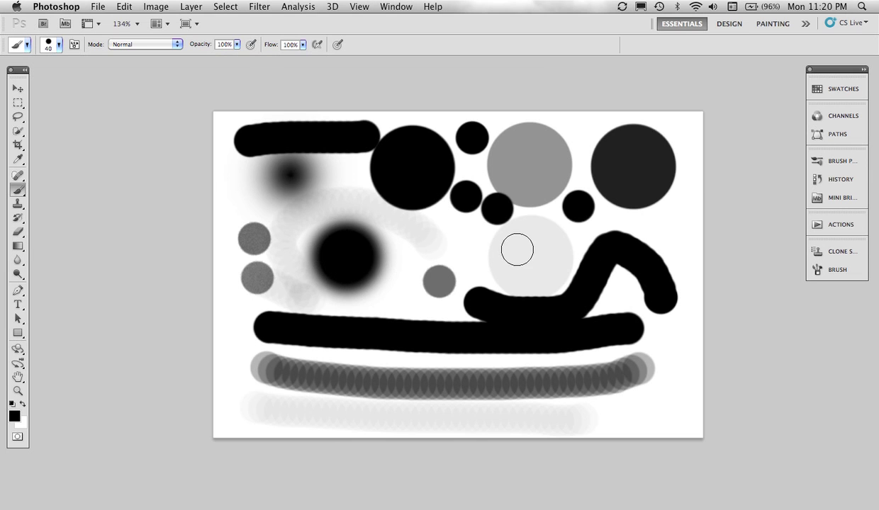
# Step: Choose the fan-shaped bristle brush preset just above the 14 px one and paint a broad wavy stroke across the canvas middle
pyautogui.click(838, 163)
pyautogui.moveTo(800, 199); pyautogui.dragTo(799, 210)
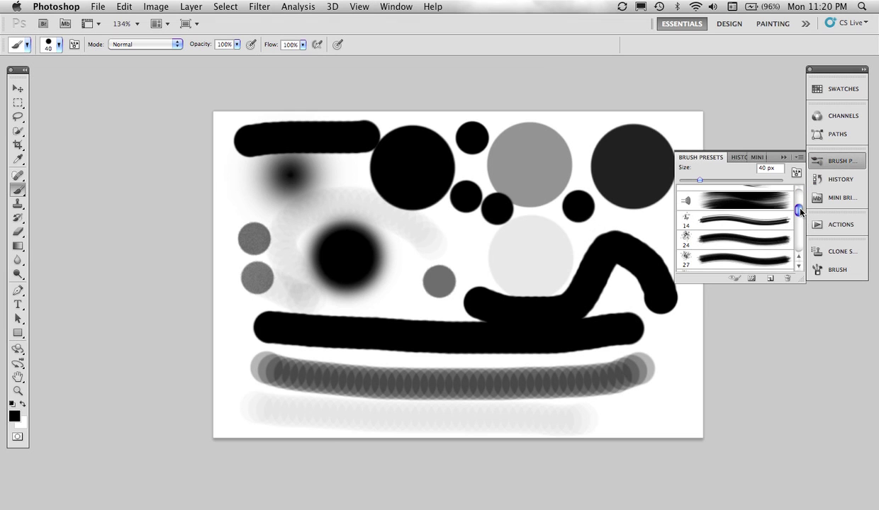
pyautogui.click(748, 204)
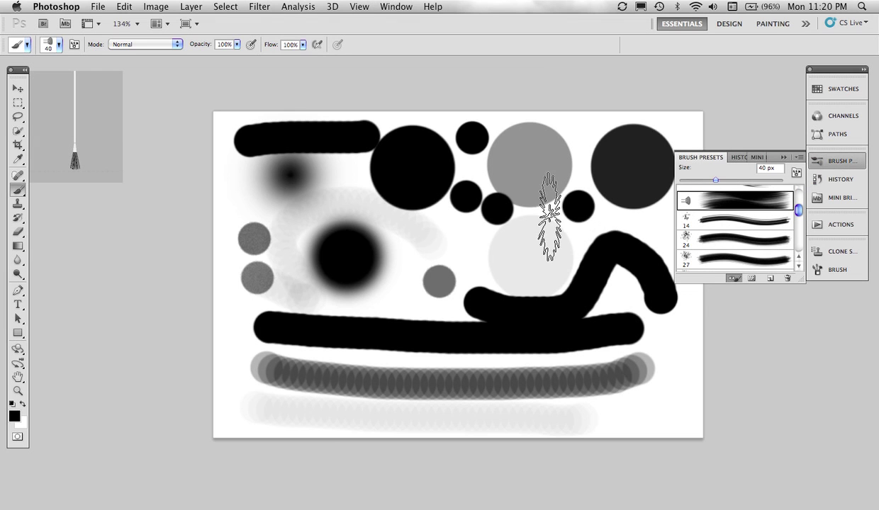
pyautogui.moveTo(275, 213)
pyautogui.mouseDown()
pyautogui.moveTo(438, 238)
pyautogui.moveTo(578, 217)
pyautogui.mouseUp()
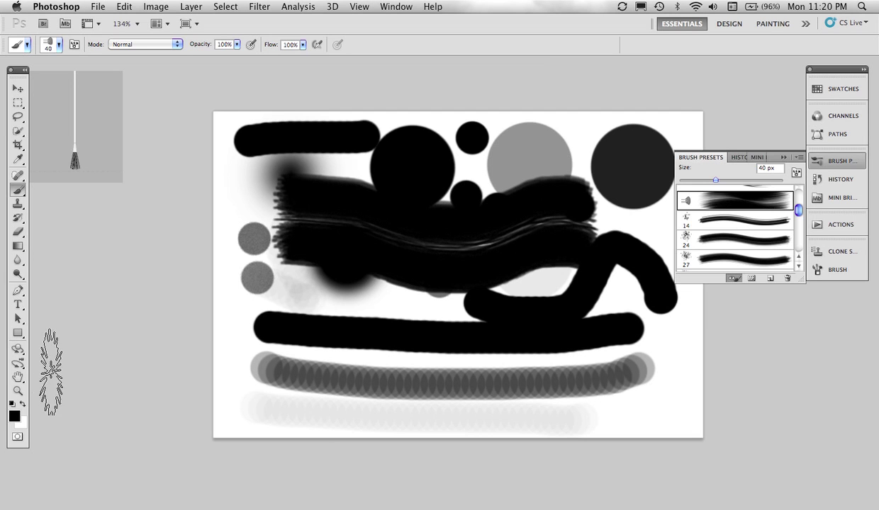
# Step: Set the foreground color to crimson red and paint a broad bristle stroke below the black one
pyautogui.click(15, 416)
pyautogui.click(404, 193)
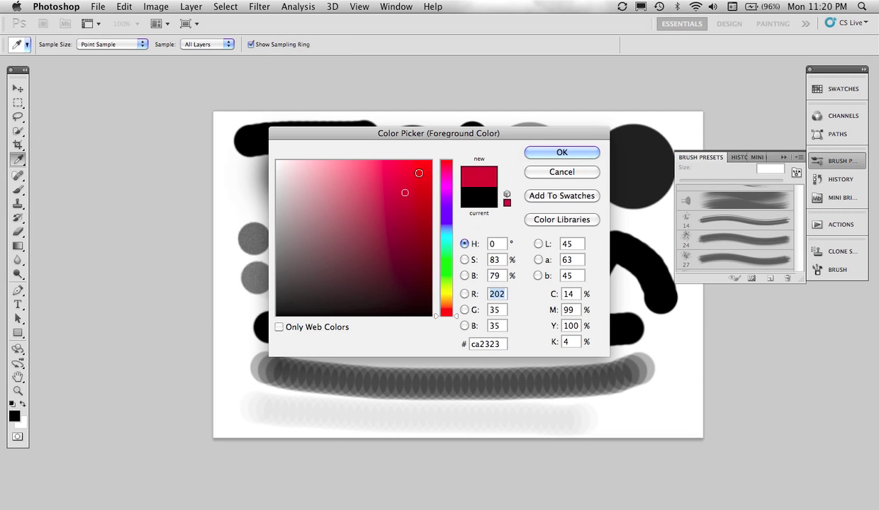
pyautogui.click(541, 153)
pyautogui.moveTo(268, 306)
pyautogui.mouseDown()
pyautogui.moveTo(385, 309)
pyautogui.moveTo(477, 285)
pyautogui.moveTo(602, 323)
pyautogui.mouseUp()
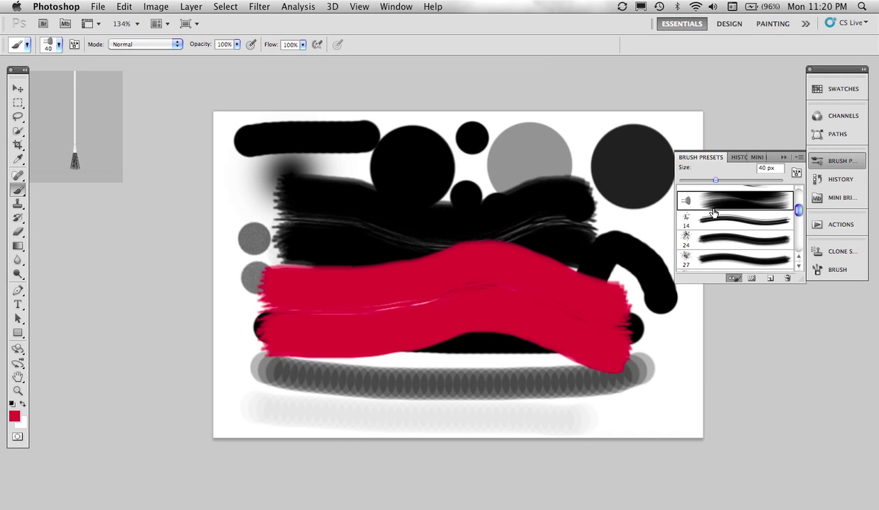
# Step: Show the detailed brush settings as a floating window near the canvas's upper right and choose the 36 px Flat Point bristle tip
pyautogui.click(833, 164)
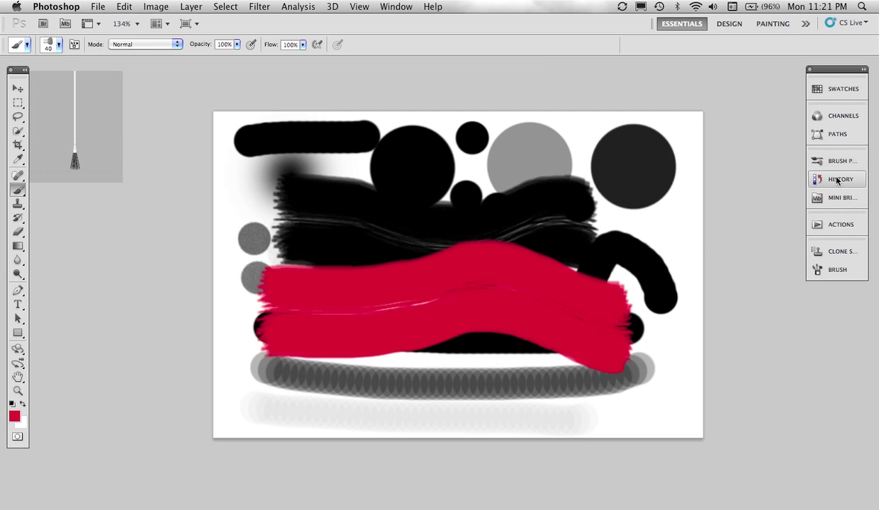
pyautogui.click(839, 270)
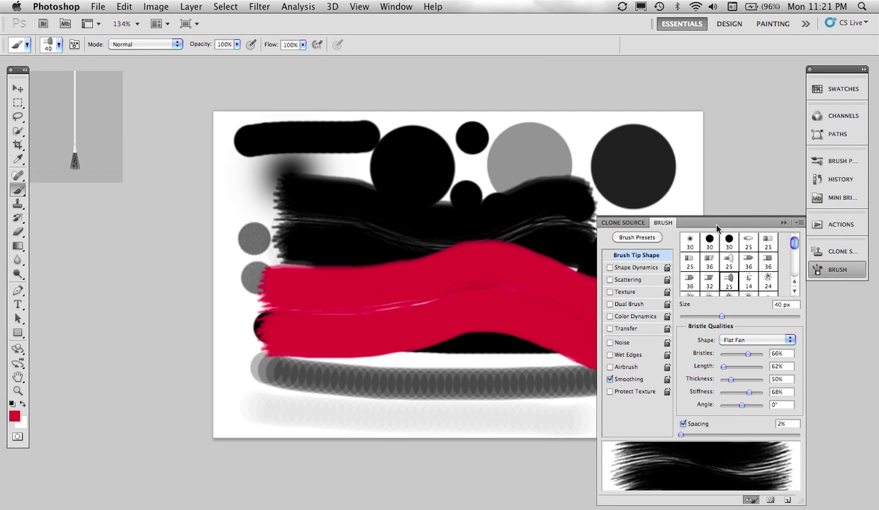
pyautogui.moveTo(768, 226)
pyautogui.mouseDown()
pyautogui.moveTo(740, 154)
pyautogui.moveTo(762, 88)
pyautogui.mouseUp()
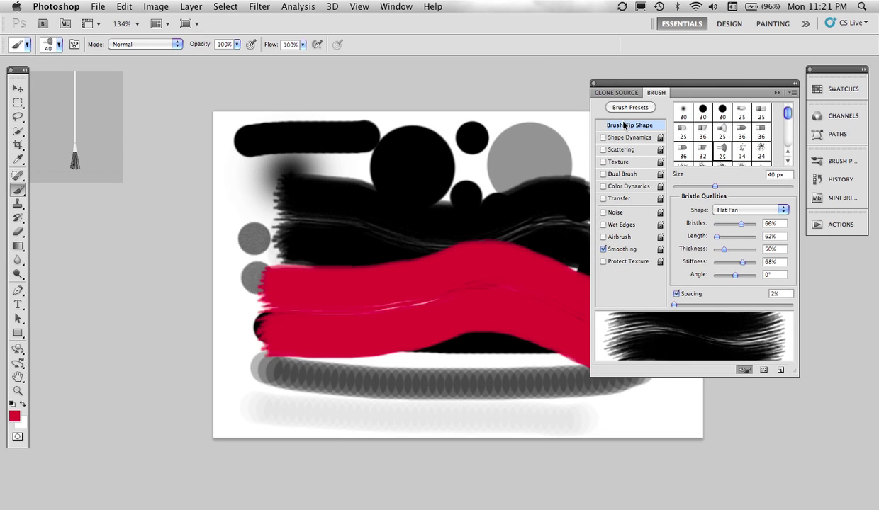
pyautogui.click(743, 134)
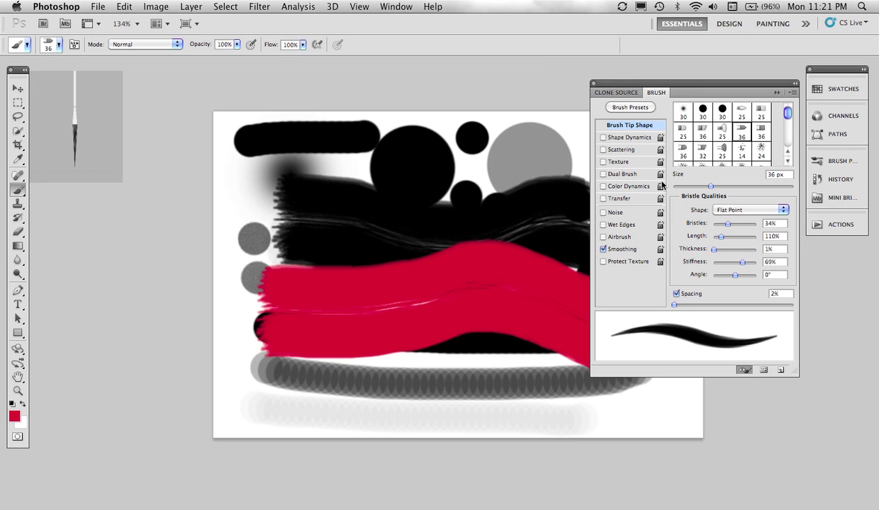
# Step: Choose the 42 px brush tip and try its Flip X option, leaving it off
pyautogui.moveTo(789, 115); pyautogui.dragTo(788, 126)
pyautogui.click(742, 123)
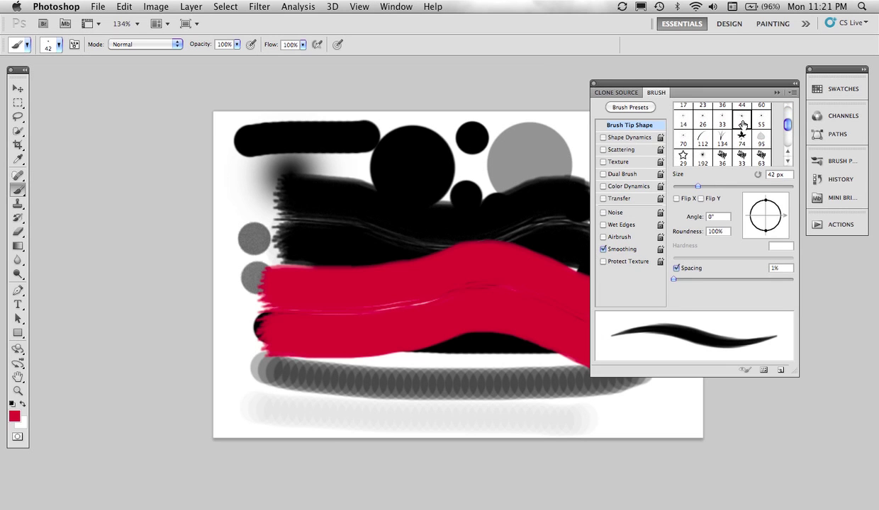
pyautogui.click(678, 199)
pyautogui.click(685, 201)
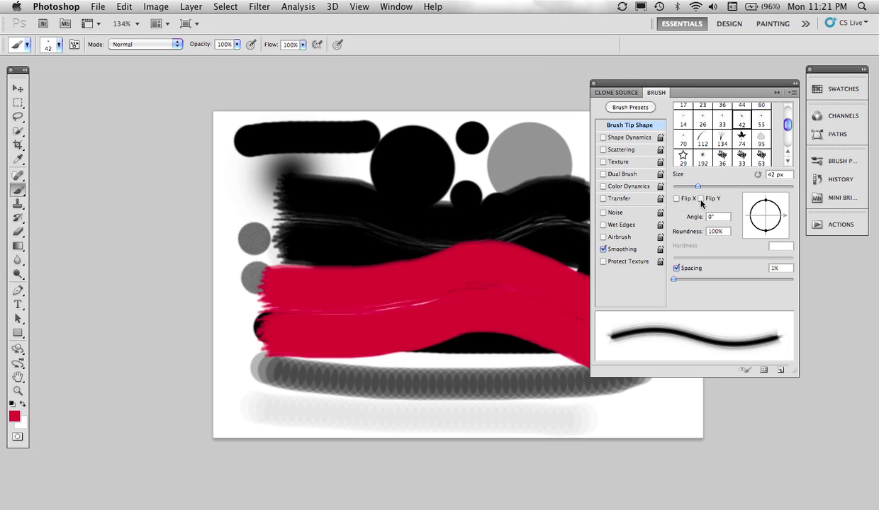
# Step: Rotate the 42 px brush tip to 50°, and stamp one leaf on the large black circle using the 74 px maple-leaf tip
pyautogui.moveTo(766, 208)
pyautogui.mouseDown()
pyautogui.moveTo(757, 225)
pyautogui.moveTo(757, 204)
pyautogui.moveTo(780, 211)
pyautogui.moveTo(775, 204)
pyautogui.mouseUp()
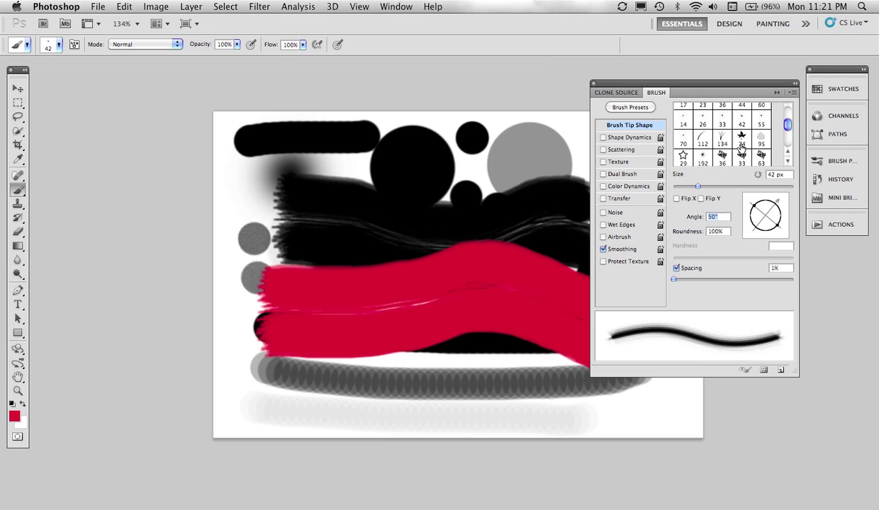
pyautogui.click(741, 139)
pyautogui.click(402, 170)
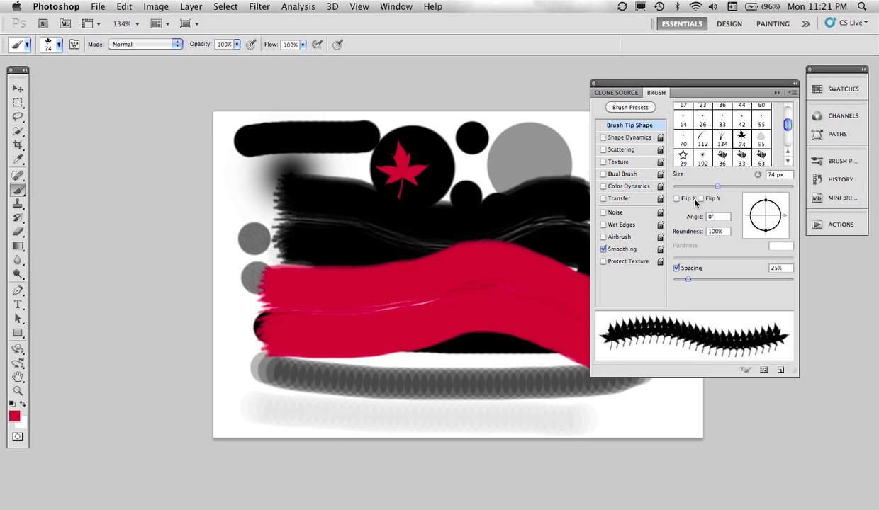
# Step: Set the maple-leaf tip's angle to 110° and stamp a rotated leaf below and to the left of the first one
pyautogui.scroll(20, 721, 217)
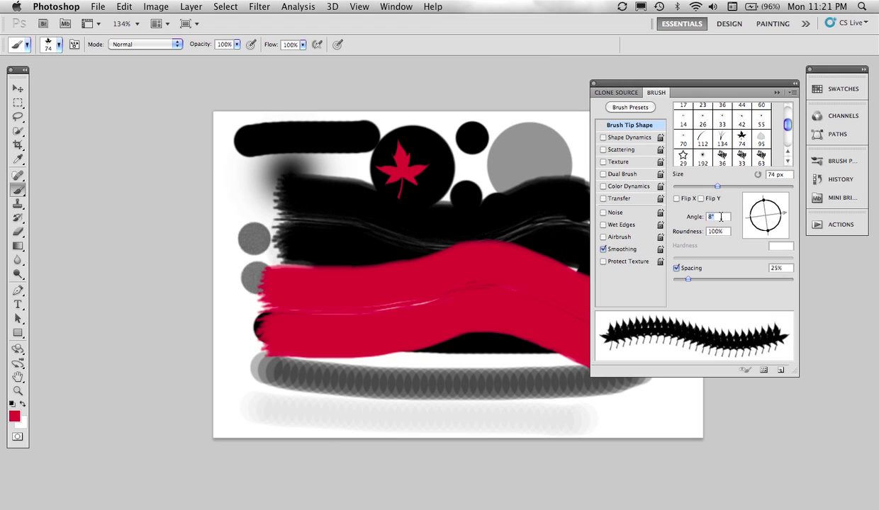
pyautogui.press('Up')
pyautogui.press('Up')
pyautogui.press('Up')
pyautogui.press('Up')
pyautogui.press('Up')
pyautogui.press('Up')
pyautogui.press('Up')
pyautogui.press('Up')
pyautogui.press('Up')
pyautogui.press('Up')
pyautogui.press('Up')
pyautogui.press('Up')
pyautogui.press('Up')
pyautogui.press('Up')
pyautogui.press('Up')
pyautogui.press('Up')
pyautogui.press('Up')
pyautogui.press('Up')
pyautogui.press('Up')
pyautogui.press('Up')
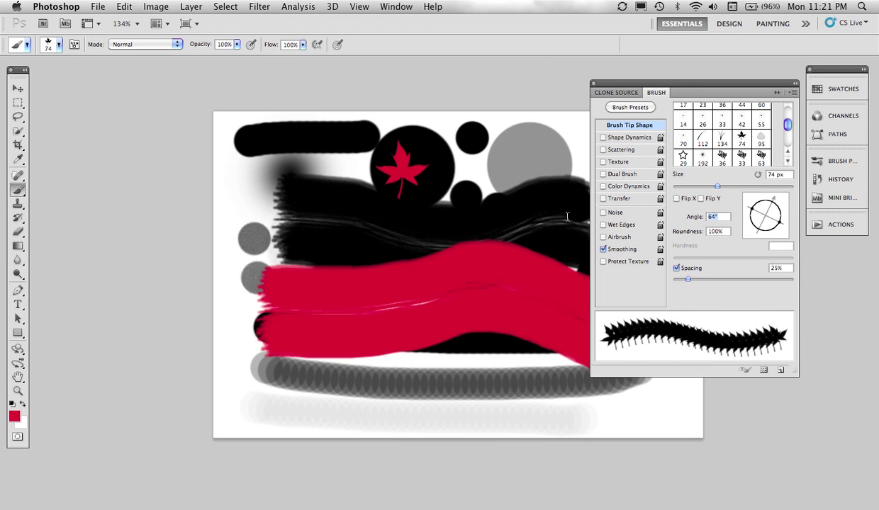
pyautogui.press('Up')
pyautogui.press('Up')
pyautogui.press('Up')
pyautogui.press('Up')
pyautogui.press('Up')
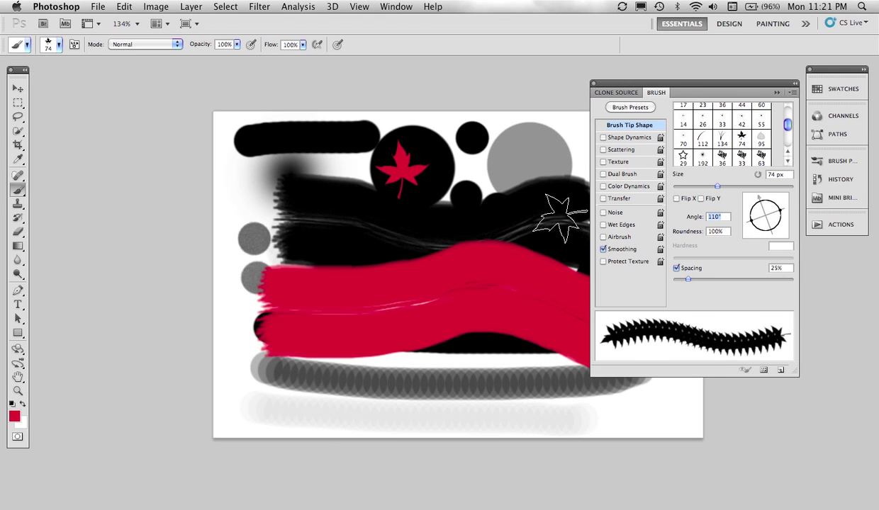
pyautogui.click(364, 201)
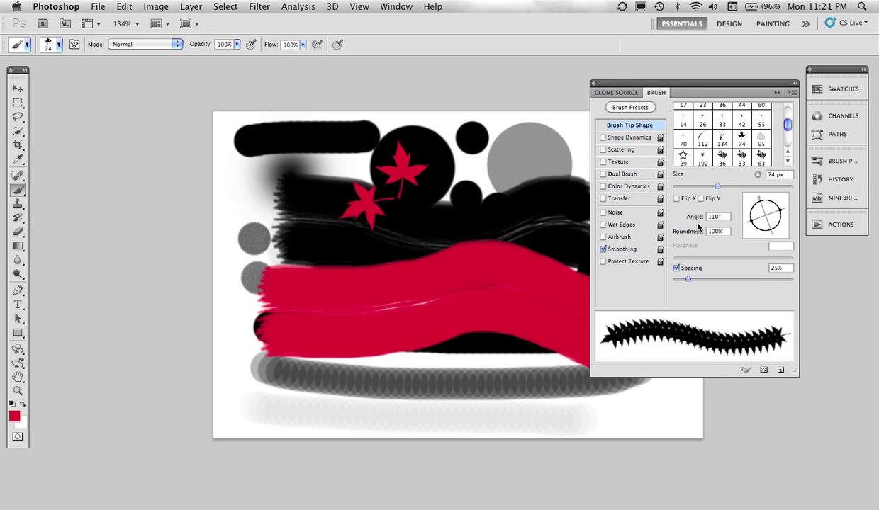
# Step: Try the Shape Dynamics and Scattering options on the leaf tip, and return to its tip shape settings with both off
pyautogui.click(625, 138)
pyautogui.click(625, 151)
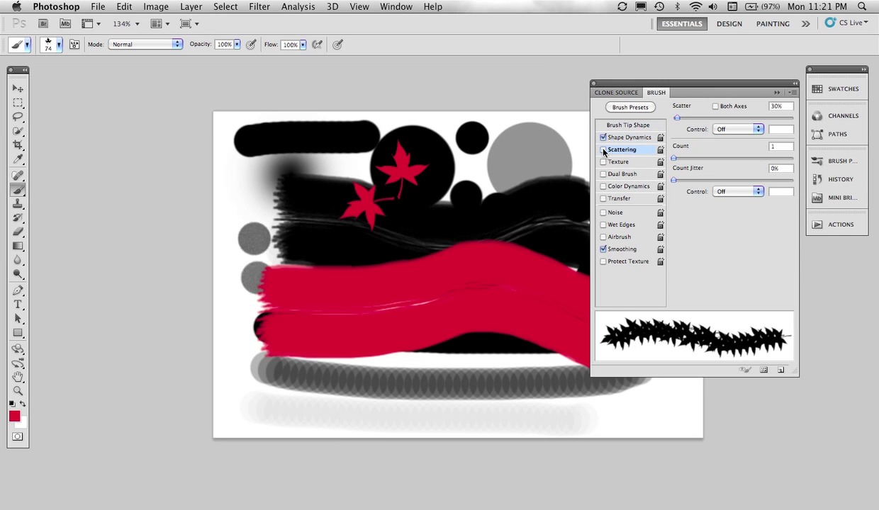
pyautogui.click(603, 150)
pyautogui.click(635, 125)
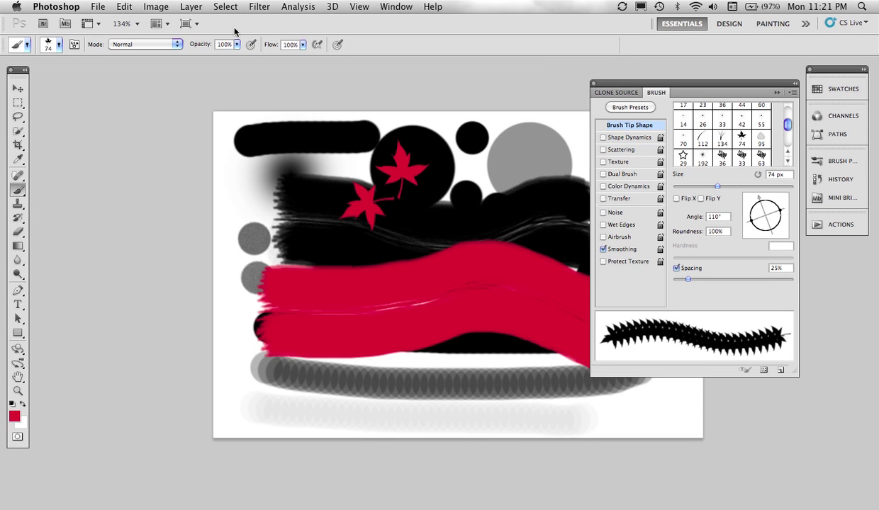
# Step: Show the brush preset picker and stamp another rotated leaf just below the second one
pyautogui.click(59, 47)
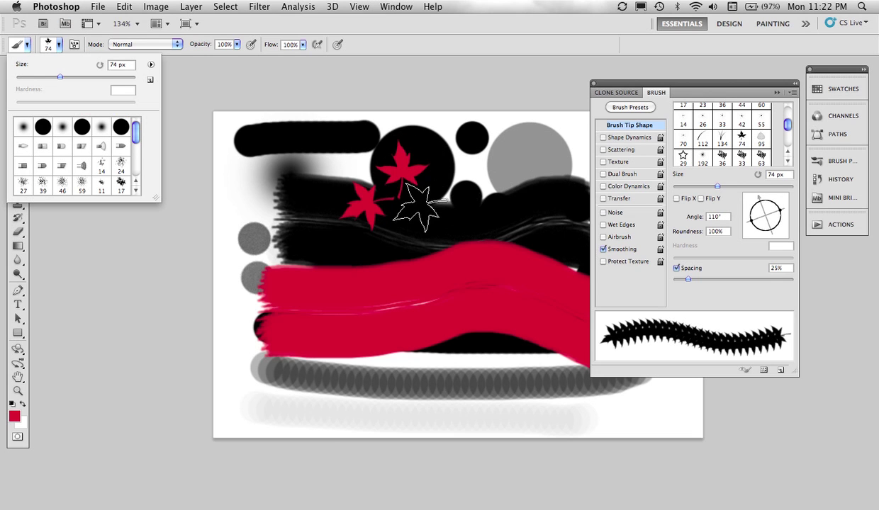
pyautogui.click(376, 245)
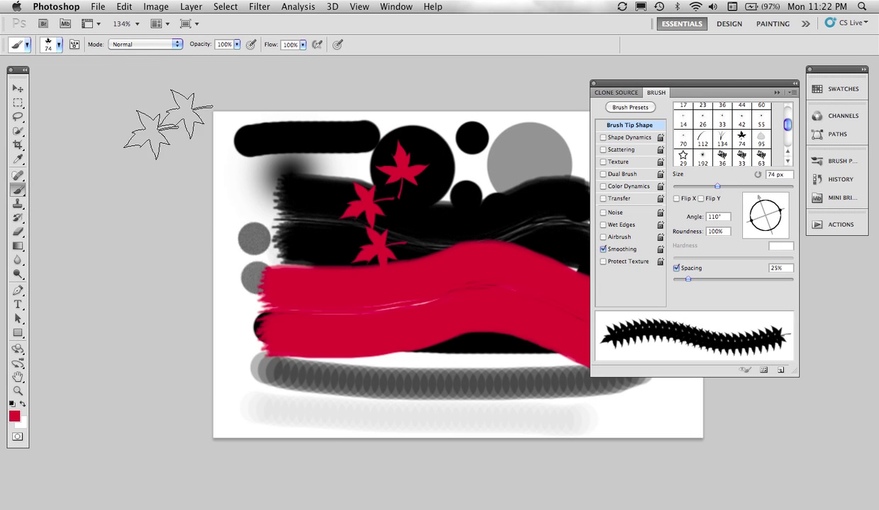
# Step: Using the Eraser at 53 px size and 24% hardness, erase a soft wavy band across the black and red strokes
pyautogui.click(19, 233)
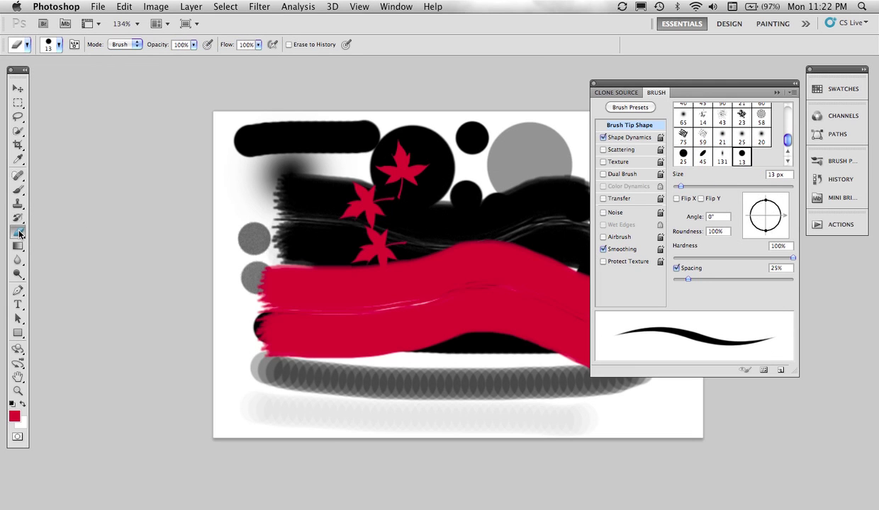
pyautogui.click(59, 47)
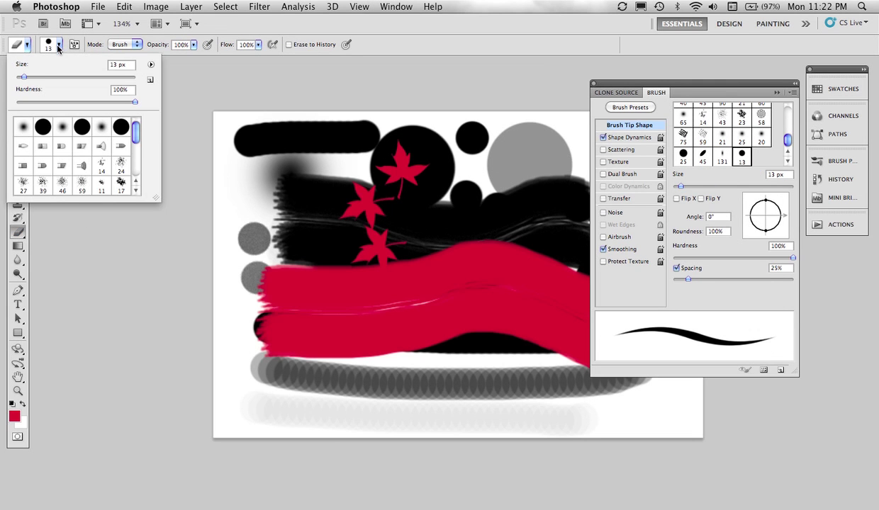
pyautogui.moveTo(23, 76)
pyautogui.mouseDown()
pyautogui.moveTo(46, 77)
pyautogui.moveTo(45, 103)
pyautogui.mouseUp()
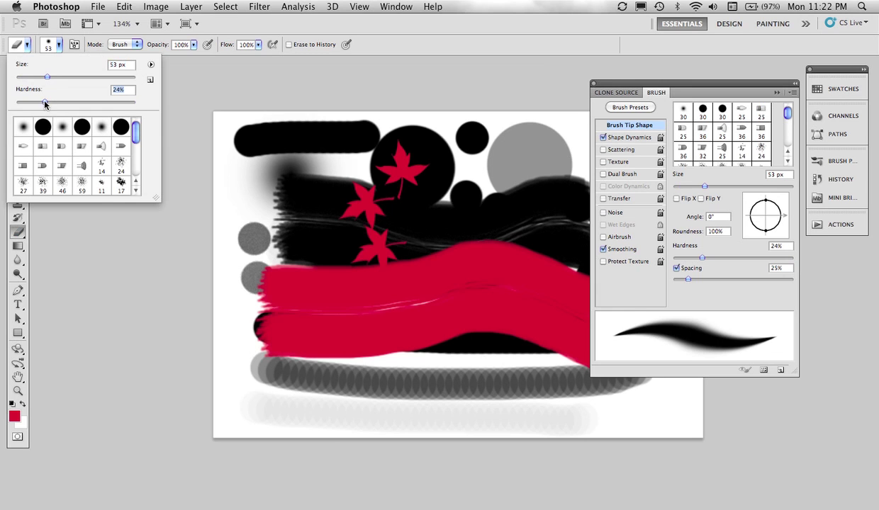
pyautogui.click(193, 45)
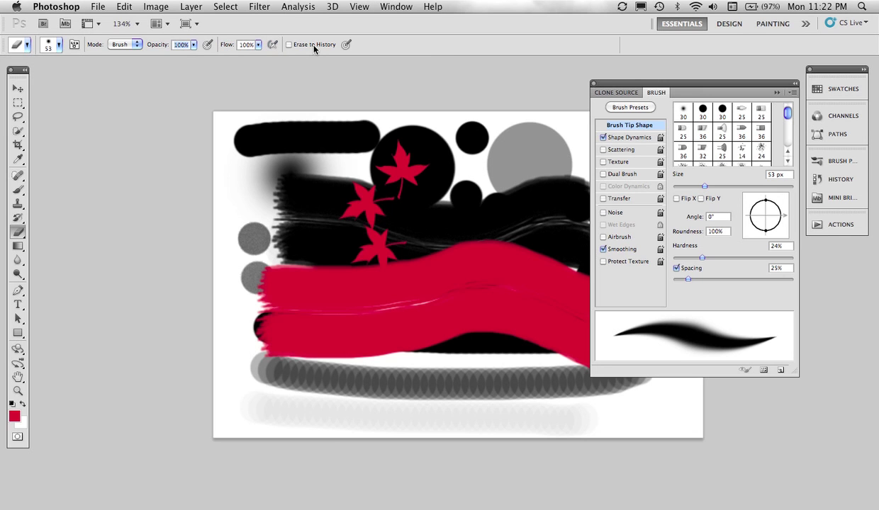
pyautogui.moveTo(331, 182)
pyautogui.mouseDown()
pyautogui.moveTo(320, 253)
pyautogui.moveTo(327, 317)
pyautogui.moveTo(433, 349)
pyautogui.moveTo(451, 274)
pyautogui.moveTo(502, 243)
pyautogui.moveTo(547, 370)
pyautogui.mouseUp()
pyautogui.moveTo(320, 217); pyautogui.dragTo(350, 330)
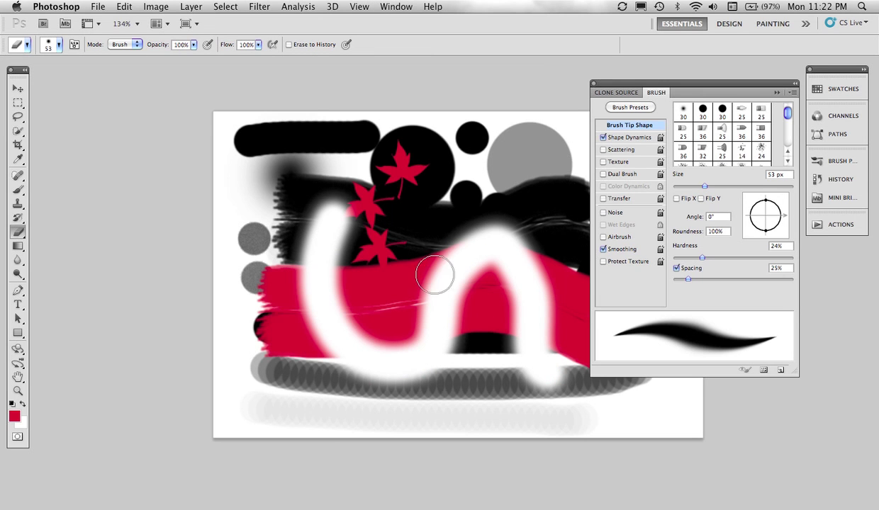
# Step: Collapse the floating Clone Source and Brush group and dock it between Mini Bridge and Actions
pyautogui.doubleClick(772, 83)
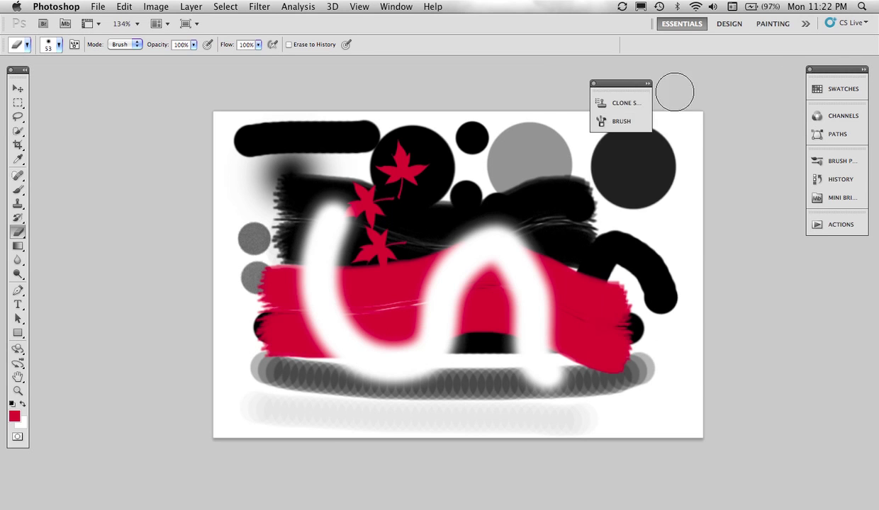
pyautogui.moveTo(597, 82)
pyautogui.mouseDown()
pyautogui.moveTo(824, 248)
pyautogui.moveTo(835, 216)
pyautogui.mouseUp()
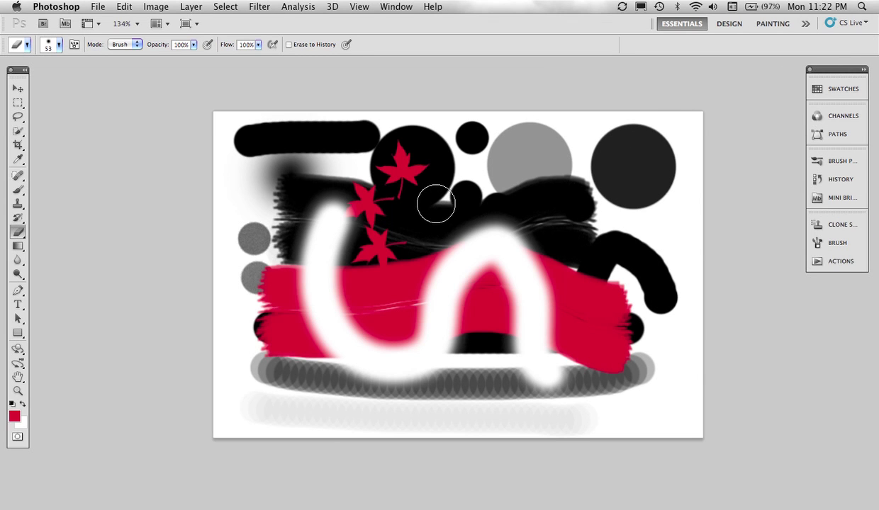